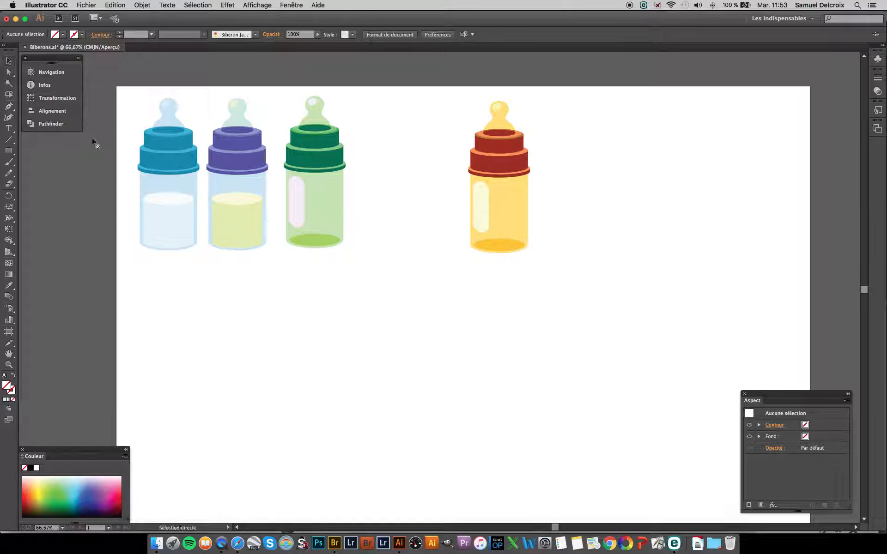
pyautogui.click(320, 214)
pyautogui.click(452, 284)
pyautogui.click(237, 213)
pyautogui.click(317, 291)
pyautogui.click(182, 202)
pyautogui.click(261, 317)
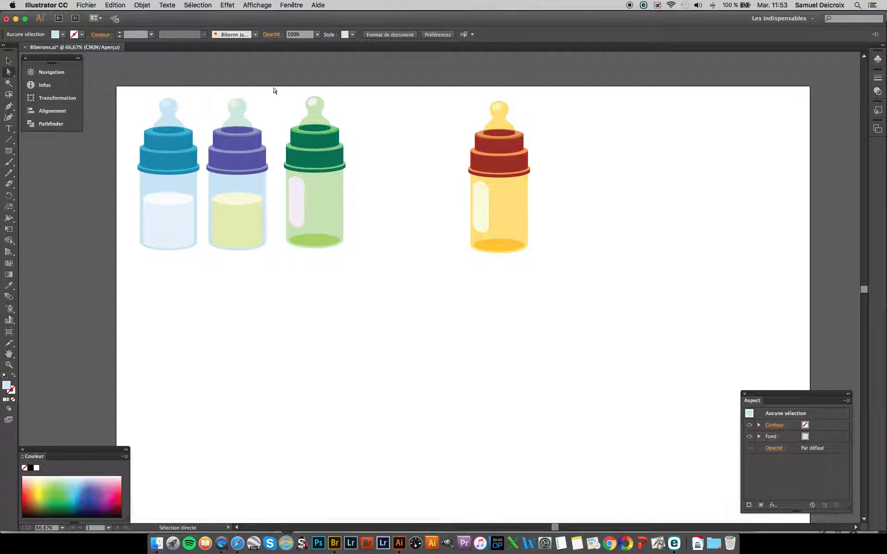
# Step: Create a new scatter brush (Forme diffuse) from the whole green baby bottle and name it Biberon vert
pyautogui.moveTo(274, 87); pyautogui.dragTo(357, 275)
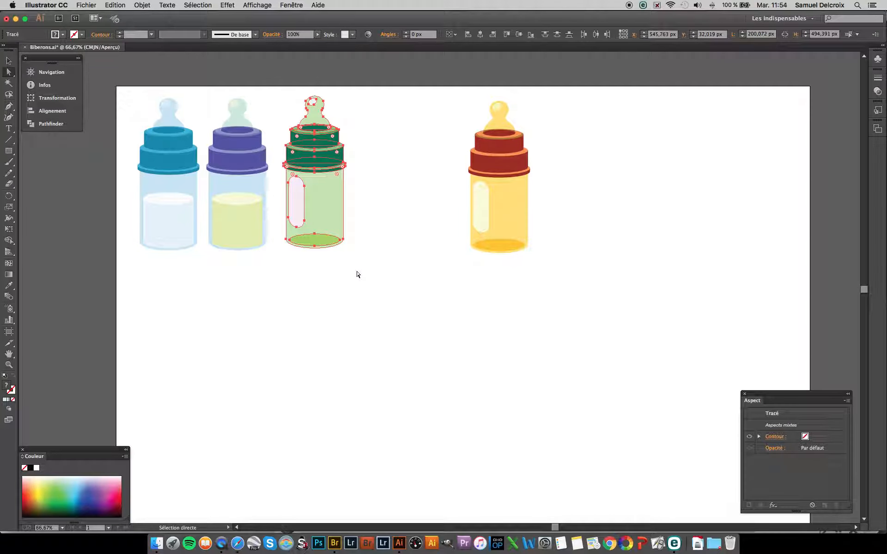
pyautogui.click(286, 6)
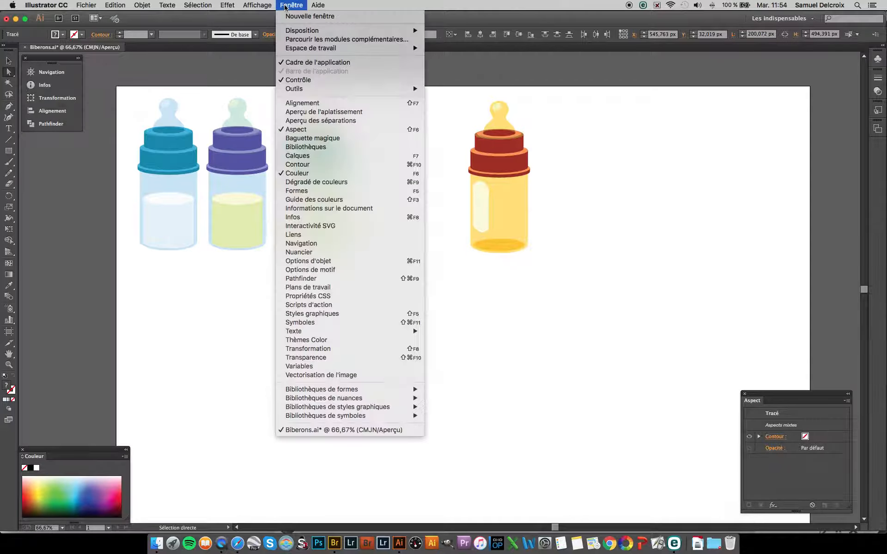
pyautogui.click(305, 191)
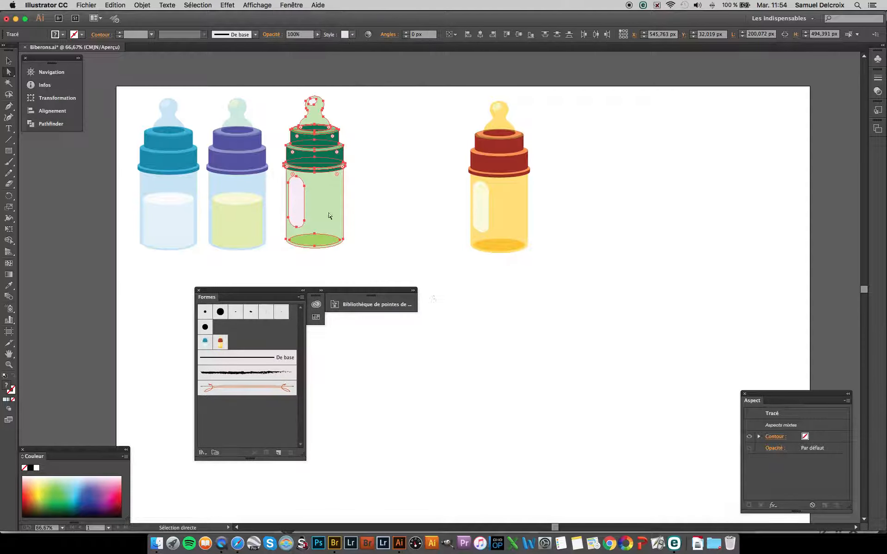
pyautogui.click(301, 298)
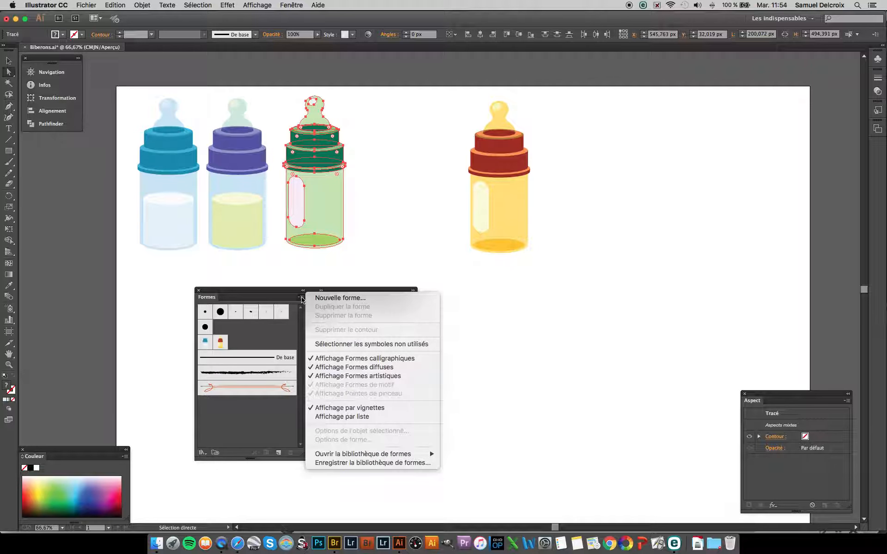
pyautogui.click(331, 299)
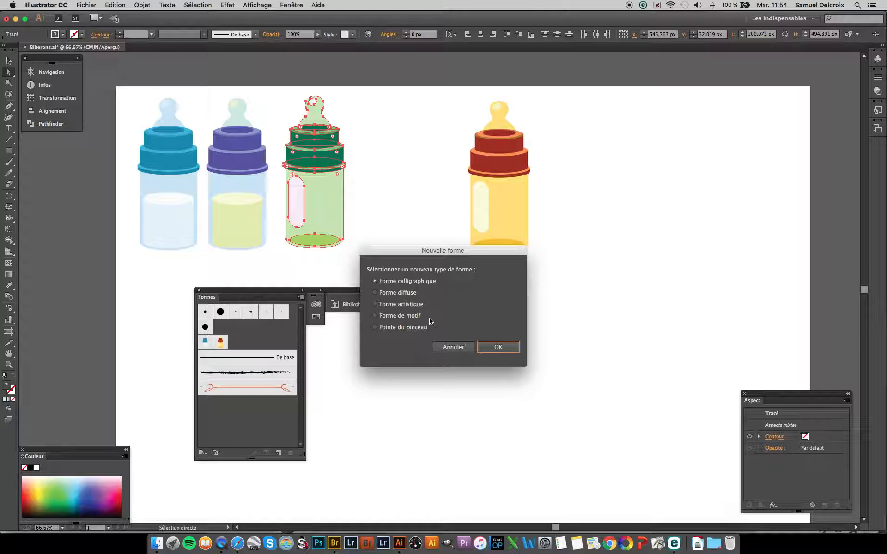
pyautogui.click(409, 295)
pyautogui.click(490, 348)
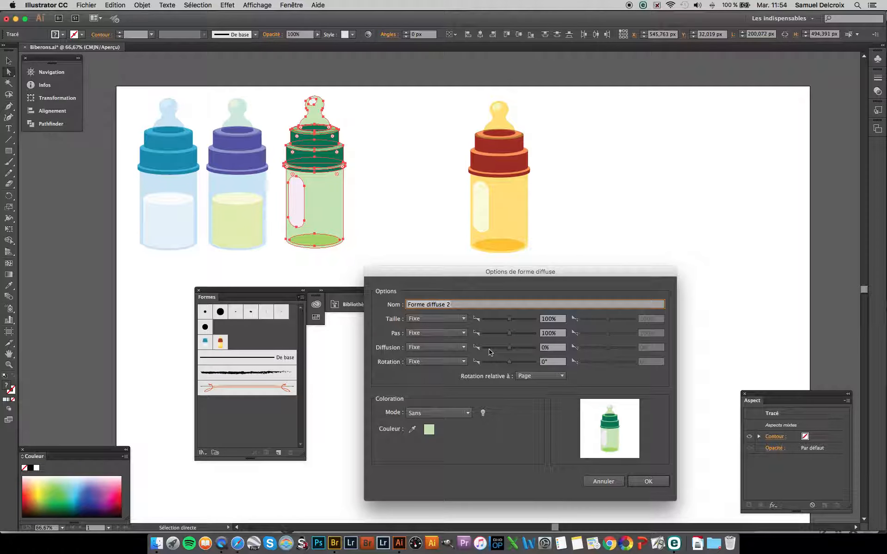
pyautogui.moveTo(485, 271); pyautogui.dragTo(531, 80)
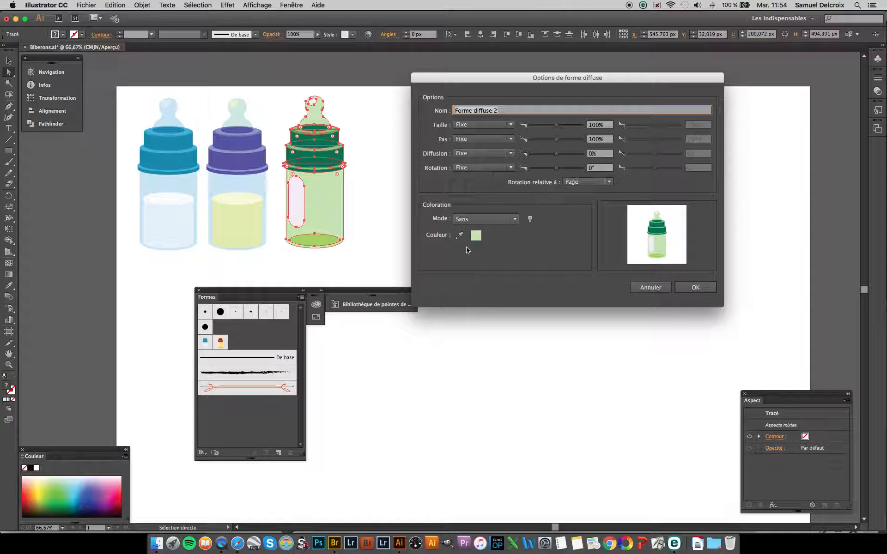
pyautogui.write('Biberon ver')
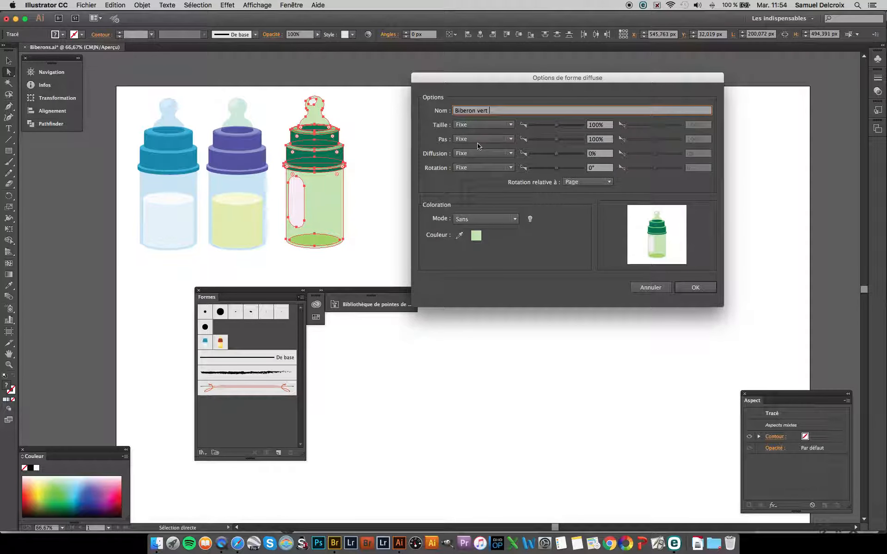
pyautogui.write('t')
# Step: Set the new brush's size, spacing, scatter and rotation all to random (Aléatoire)
pyautogui.click(493, 126)
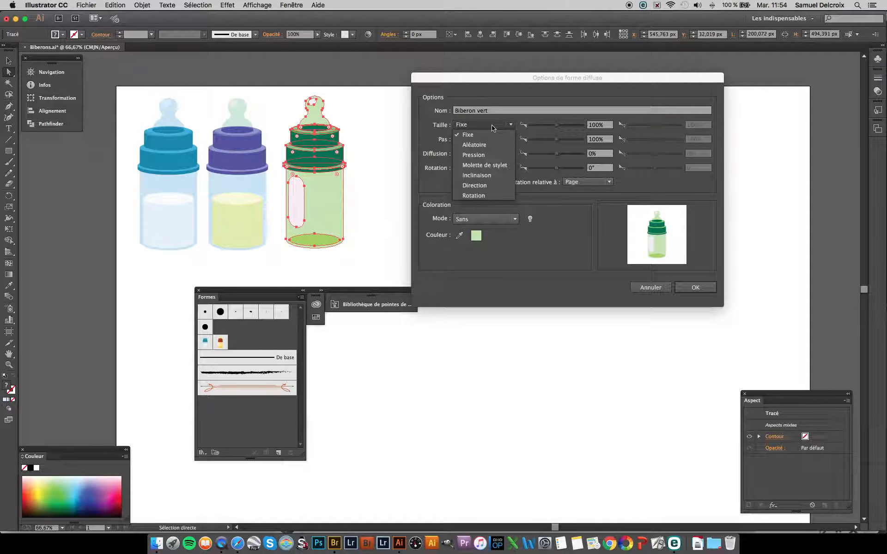
pyautogui.click(474, 145)
pyautogui.click(482, 139)
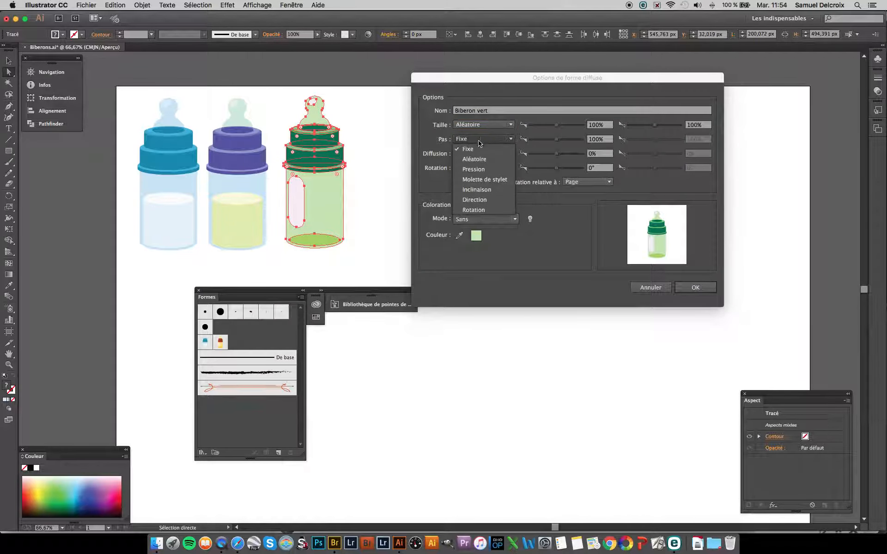
pyautogui.click(477, 160)
pyautogui.click(475, 154)
pyautogui.click(474, 174)
pyautogui.click(475, 168)
pyautogui.click(475, 188)
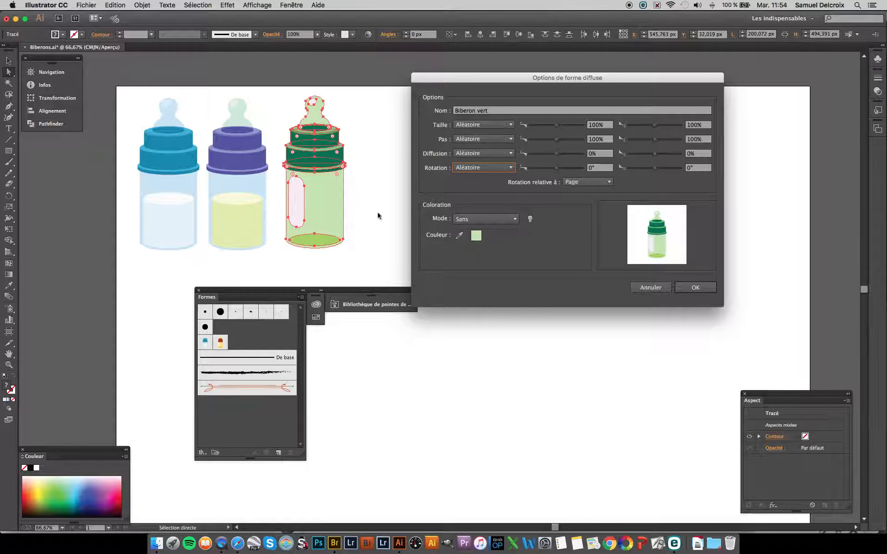
# Step: Set the brush's random size values to 30% and 36% and its spacing values to 55% and 32%
pyautogui.moveTo(557, 127); pyautogui.dragTo(536, 129)
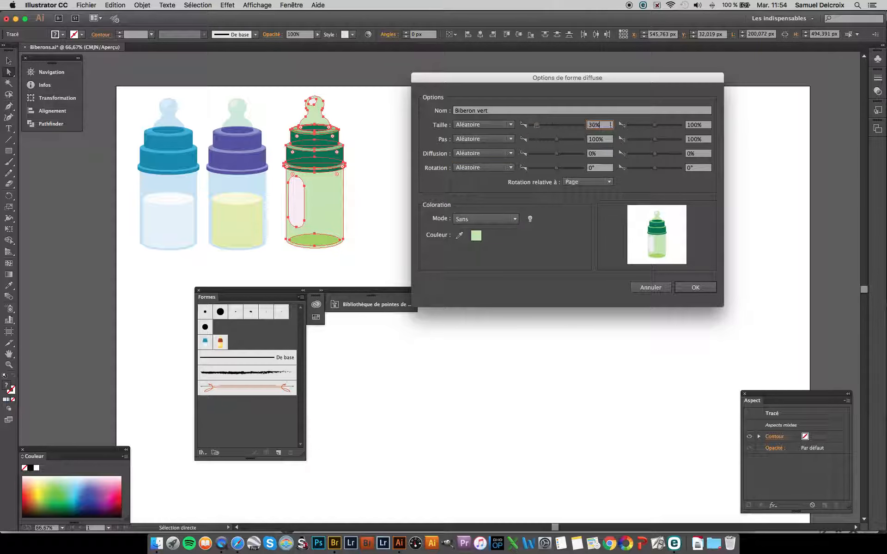
pyautogui.moveTo(654, 126); pyautogui.dragTo(637, 129)
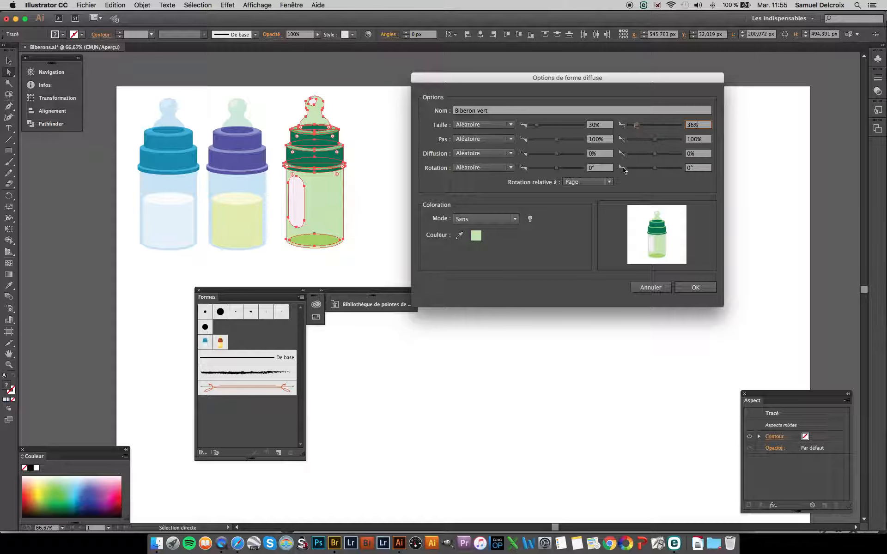
pyautogui.moveTo(557, 143); pyautogui.dragTo(543, 143)
pyautogui.moveTo(655, 140); pyautogui.dragTo(635, 141)
# Step: Set the brush's scatter to -120% and 69% and its rotation to -33° and 31°, and confirm the brush
pyautogui.moveTo(558, 155)
pyautogui.mouseDown()
pyautogui.moveTo(537, 156)
pyautogui.moveTo(552, 155)
pyautogui.mouseUp()
pyautogui.moveTo(656, 159); pyautogui.dragTo(656, 155)
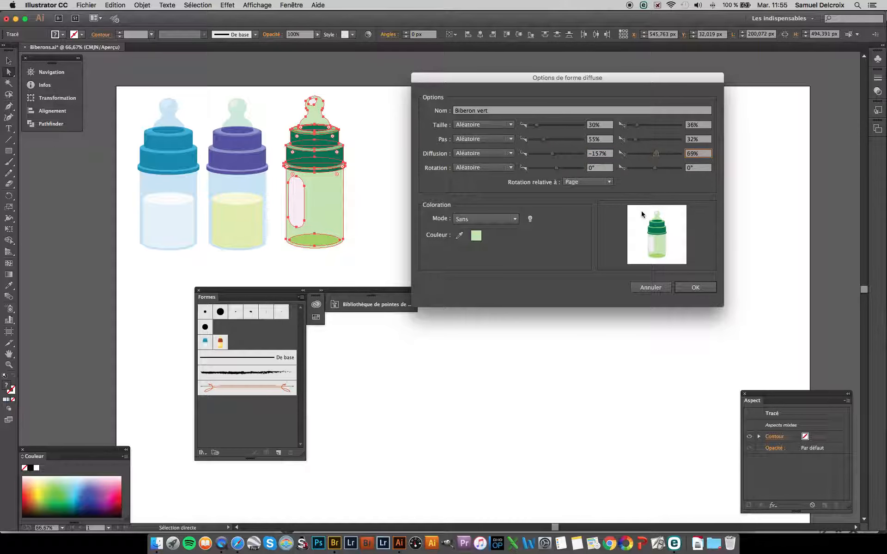
pyautogui.click(553, 155)
pyautogui.moveTo(552, 156); pyautogui.dragTo(553, 157)
pyautogui.moveTo(557, 169); pyautogui.dragTo(554, 169)
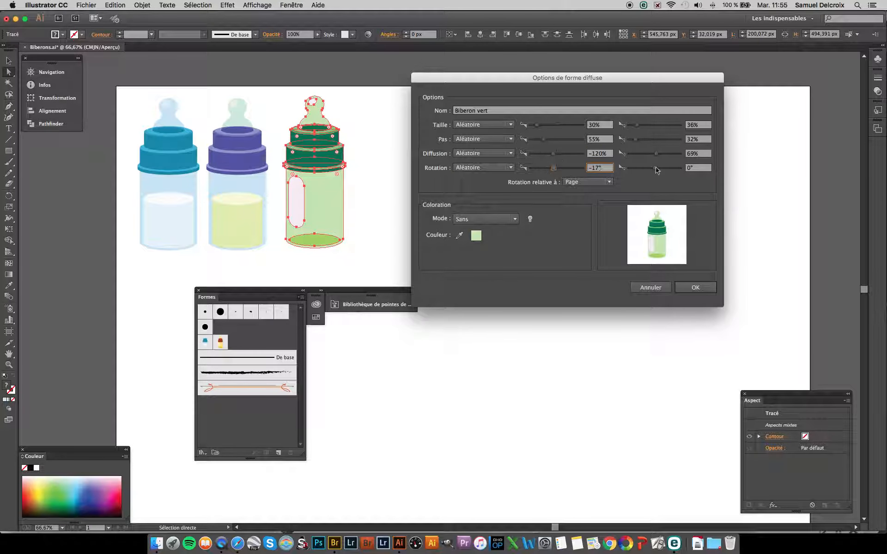
pyautogui.moveTo(654, 168); pyautogui.dragTo(660, 169)
pyautogui.moveTo(554, 170); pyautogui.dragTo(550, 174)
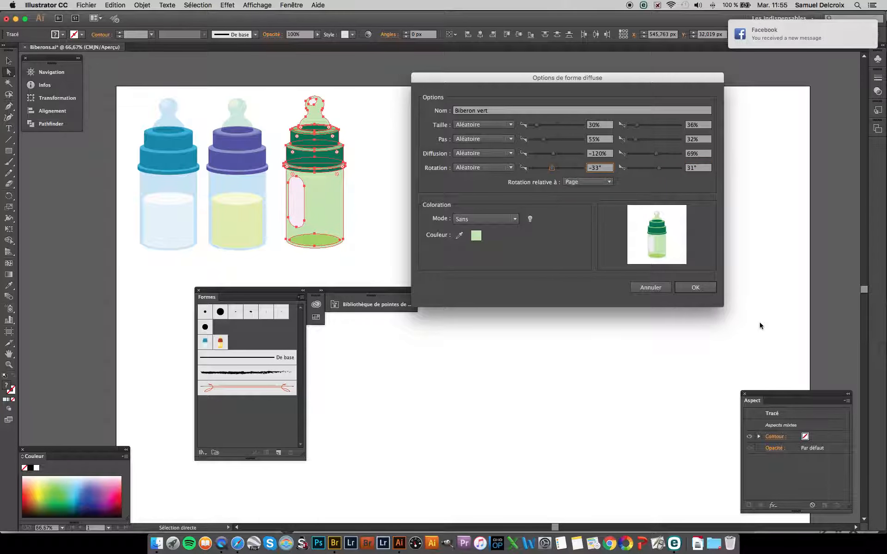
pyautogui.click(695, 288)
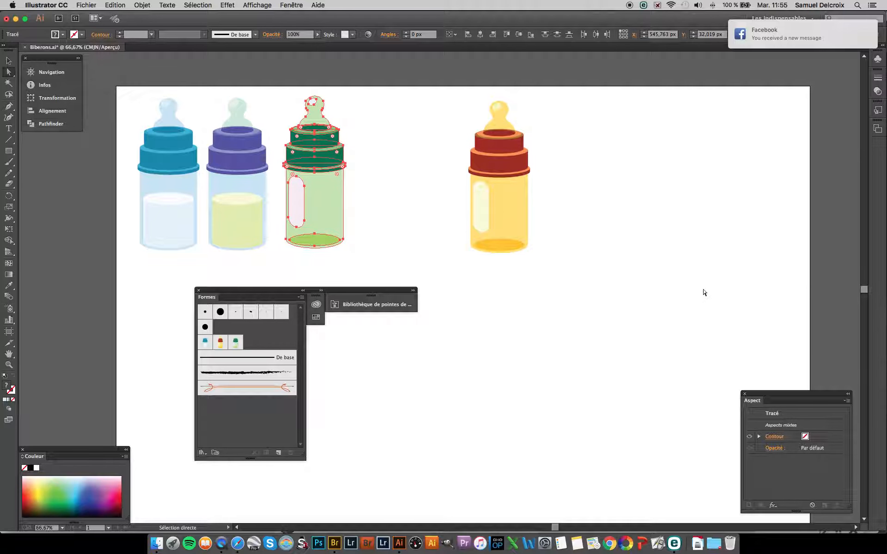
# Step: Select all four bottles and move them up and right, mostly off the artboard's upper-right corner
pyautogui.press('v')
pyautogui.press('super+minus')
pyautogui.click(606, 308)
pyautogui.press('a')
pyautogui.moveTo(194, 127); pyautogui.dragTo(590, 281)
pyautogui.moveTo(489, 242); pyautogui.dragTo(811, 166)
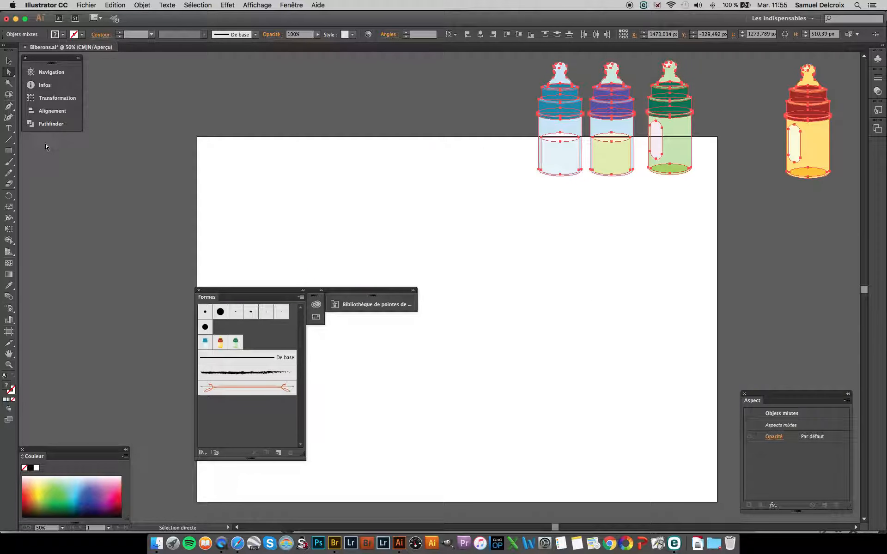
# Step: Paint a long wavy stroke across the artboard with the Paintbrush tool and the Biberon vert brush, with nothing else selected
pyautogui.click(8, 161)
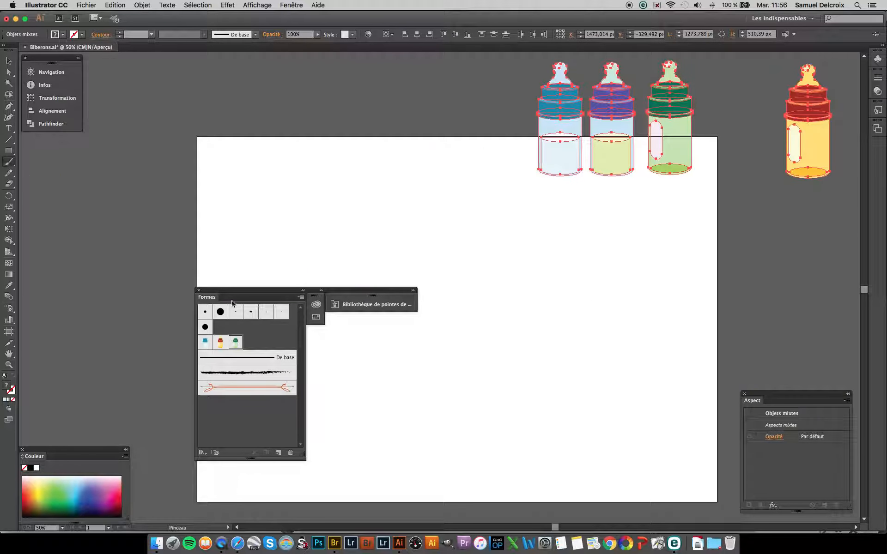
pyautogui.moveTo(237, 292)
pyautogui.mouseDown()
pyautogui.moveTo(201, 222)
pyautogui.moveTo(193, 152)
pyautogui.mouseUp()
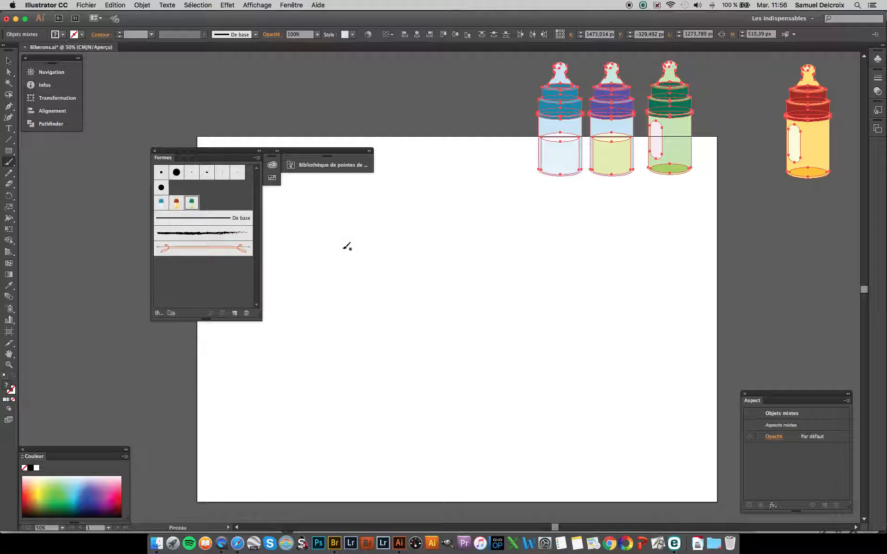
pyautogui.keyDown('super'); pyautogui.click(341, 249); pyautogui.keyUp('super')
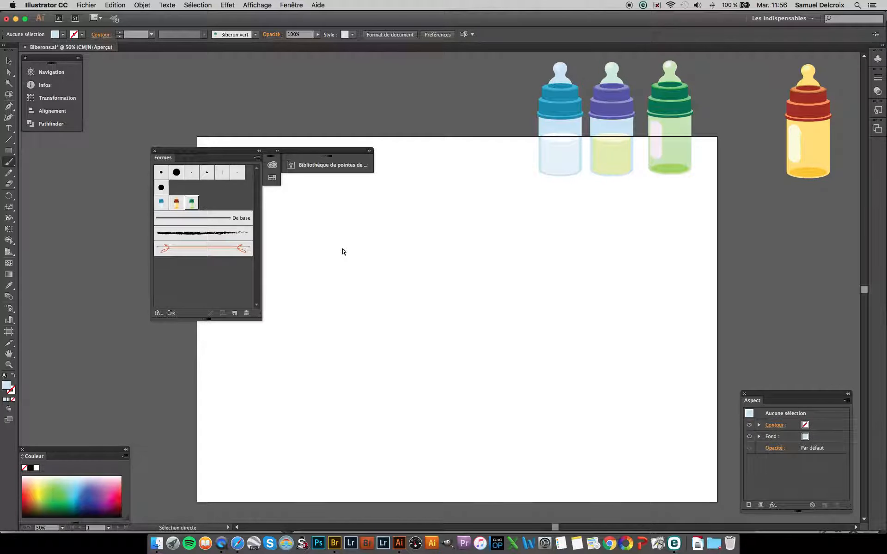
pyautogui.moveTo(286, 205)
pyautogui.mouseDown()
pyautogui.moveTo(316, 293)
pyautogui.moveTo(363, 320)
pyautogui.moveTo(426, 261)
pyautogui.moveTo(484, 253)
pyautogui.moveTo(520, 277)
pyautogui.moveTo(538, 324)
pyautogui.moveTo(574, 357)
pyautogui.moveTo(594, 355)
pyautogui.moveTo(639, 291)
pyautogui.moveTo(673, 286)
pyautogui.mouseUp()
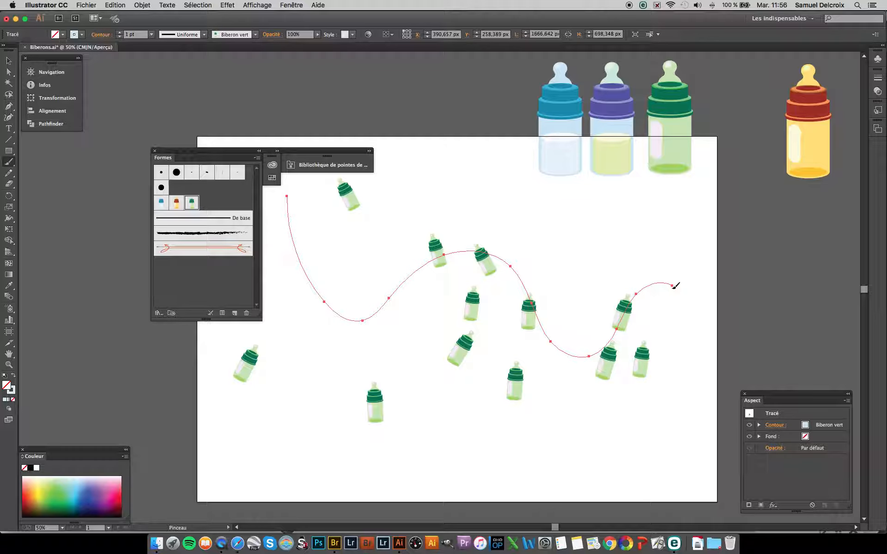
# Step: Reopen the Biberon vert brush options and set the random size values to 27% and 23%
pyautogui.click(193, 203)
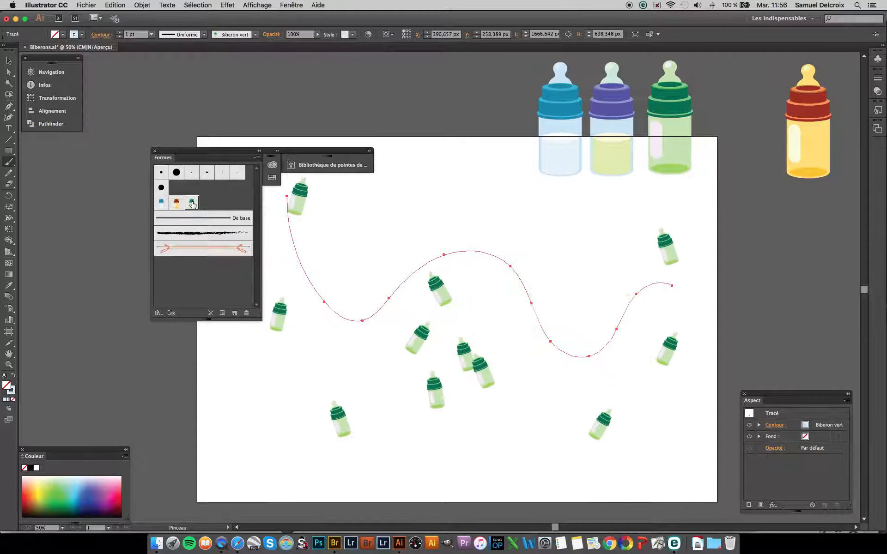
pyautogui.doubleClick(193, 202)
pyautogui.moveTo(461, 93)
pyautogui.mouseDown()
pyautogui.moveTo(526, 119)
pyautogui.moveTo(618, 120)
pyautogui.mouseUp()
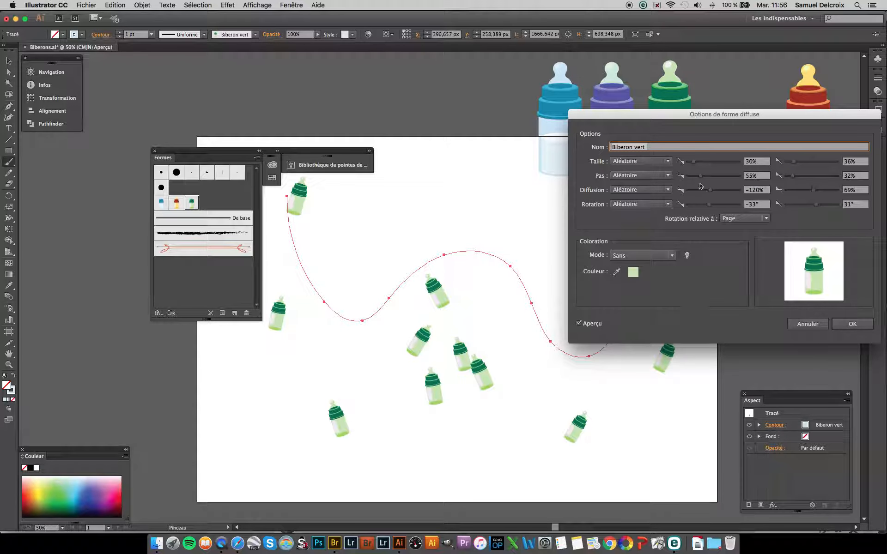
pyautogui.moveTo(693, 161); pyautogui.dragTo(692, 161)
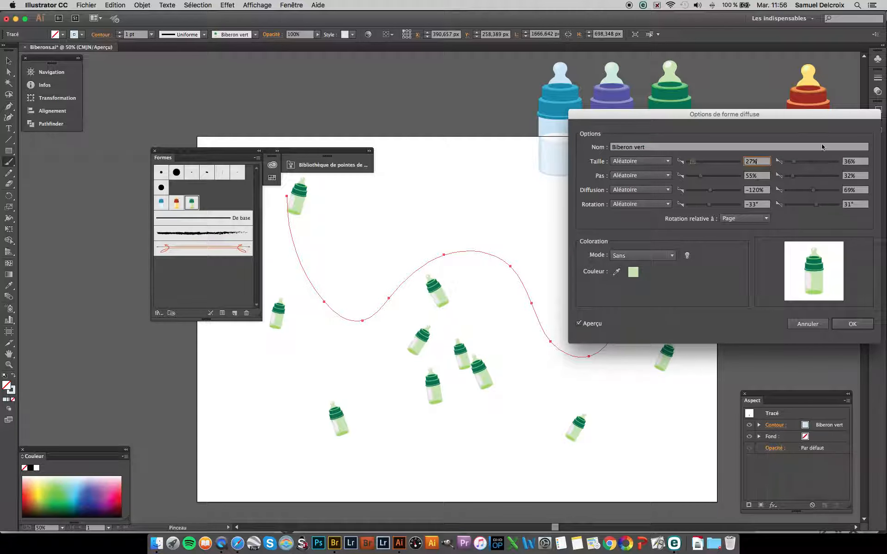
pyautogui.moveTo(796, 163); pyautogui.dragTo(789, 162)
# Step: Try larger random spacing for the brush, with a minimum around 80% and a maximum up to 182%
pyautogui.moveTo(700, 176); pyautogui.dragTo(710, 180)
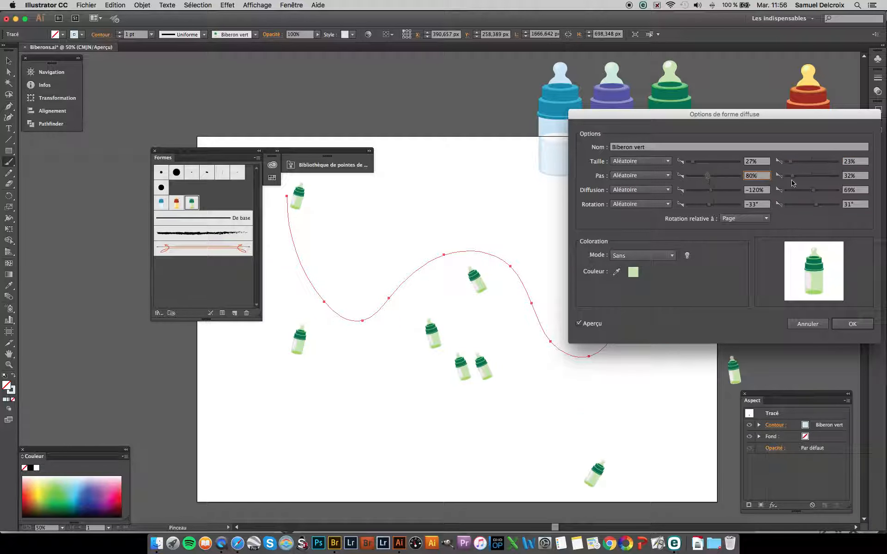
pyautogui.moveTo(792, 179); pyautogui.dragTo(811, 181)
pyautogui.moveTo(811, 177); pyautogui.dragTo(817, 177)
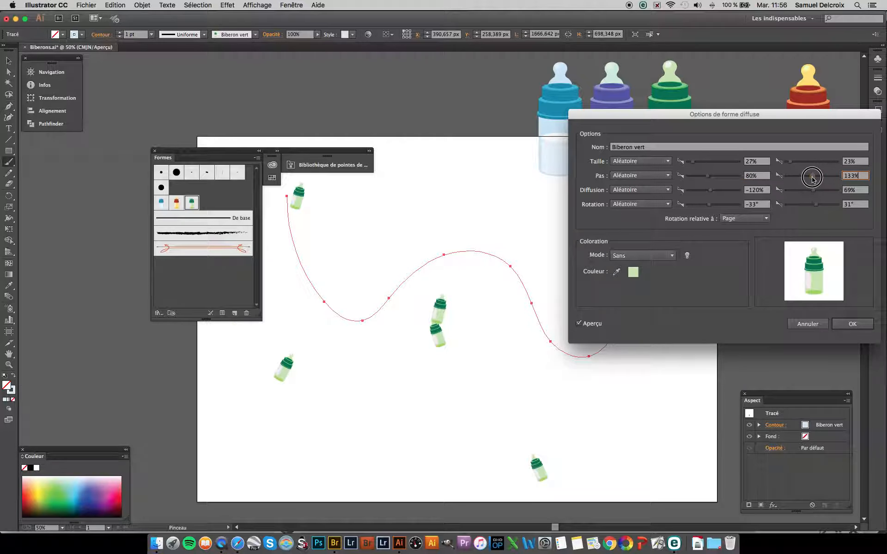
pyautogui.moveTo(711, 179); pyautogui.dragTo(713, 180)
pyautogui.moveTo(814, 179); pyautogui.dragTo(814, 179)
# Step: Set the brush's random spacing to 20% and 32% and its scatter to about -65% and 12%
pyautogui.moveTo(711, 194); pyautogui.dragTo(691, 180)
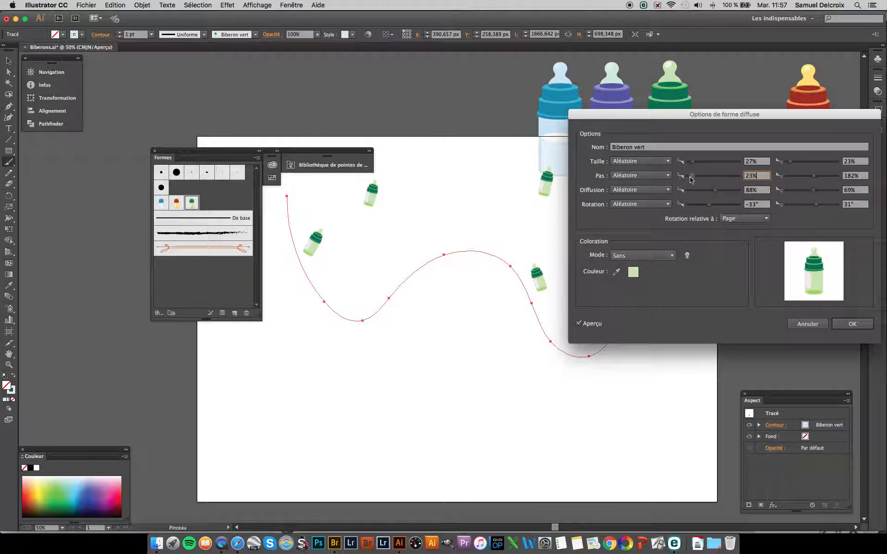
pyautogui.moveTo(815, 179); pyautogui.dragTo(792, 180)
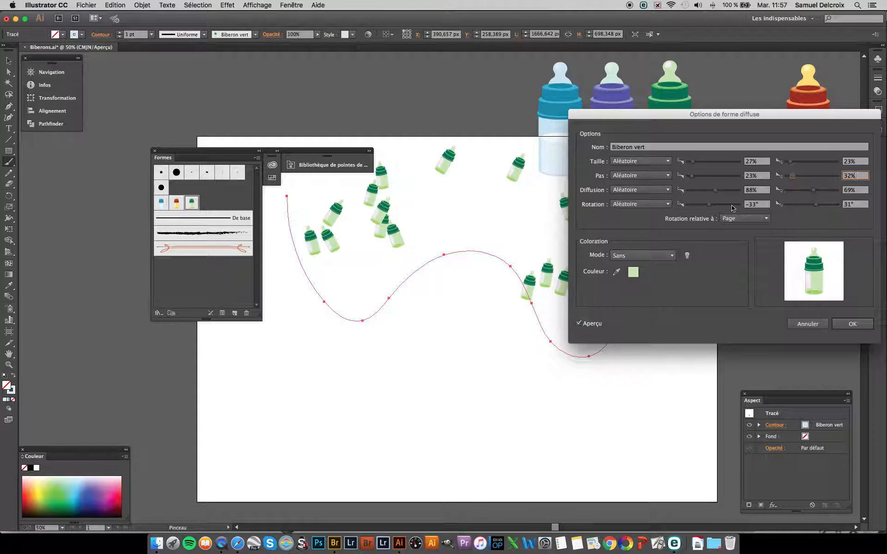
pyautogui.click(692, 177)
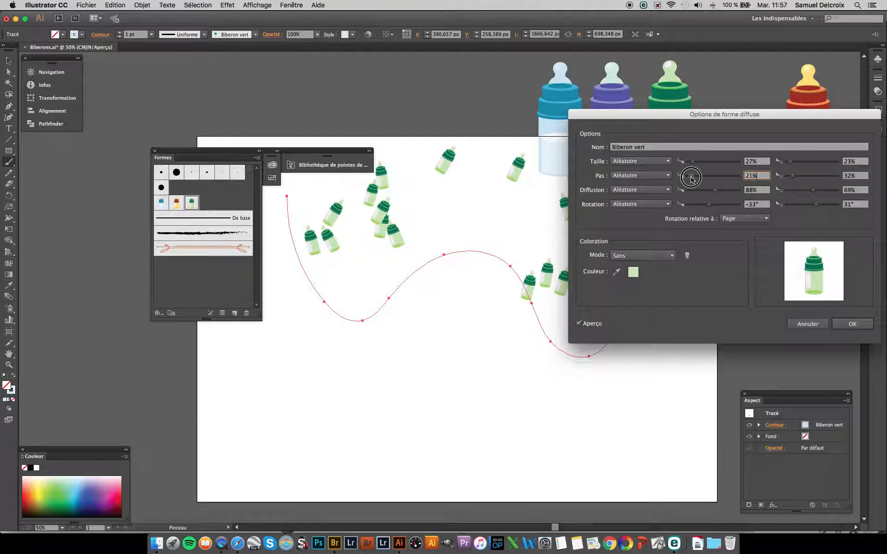
pyautogui.moveTo(692, 179); pyautogui.dragTo(711, 193)
pyautogui.moveTo(812, 193); pyautogui.dragTo(813, 194)
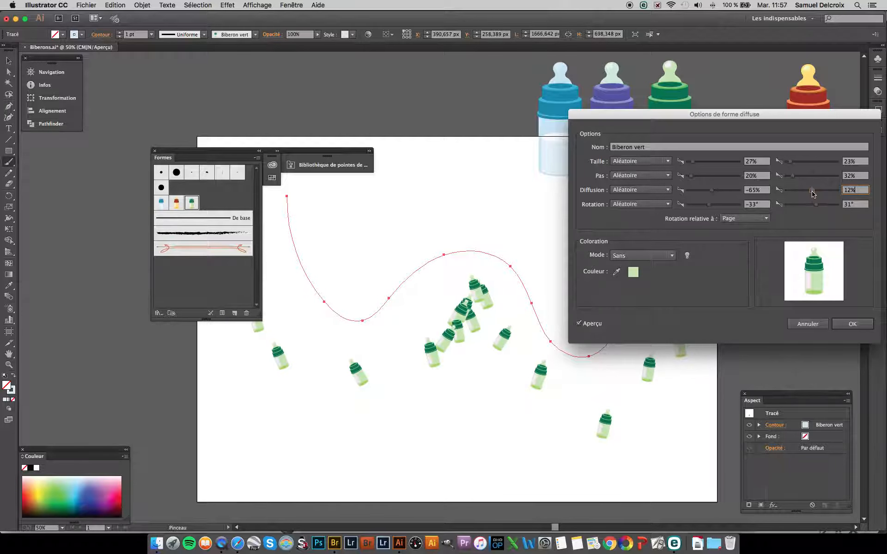
# Step: Apply the brush changes to the existing stroke and delete that stroke from the artboard
pyautogui.click(841, 325)
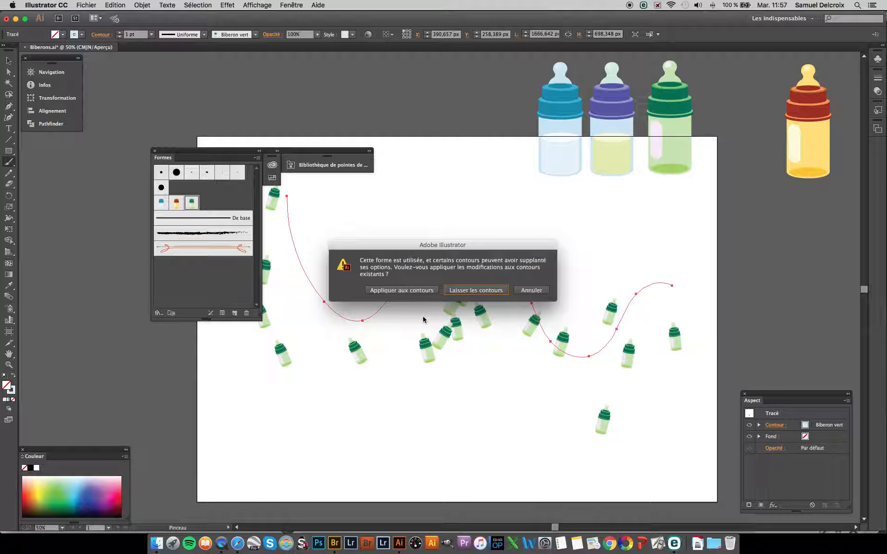
pyautogui.click(415, 290)
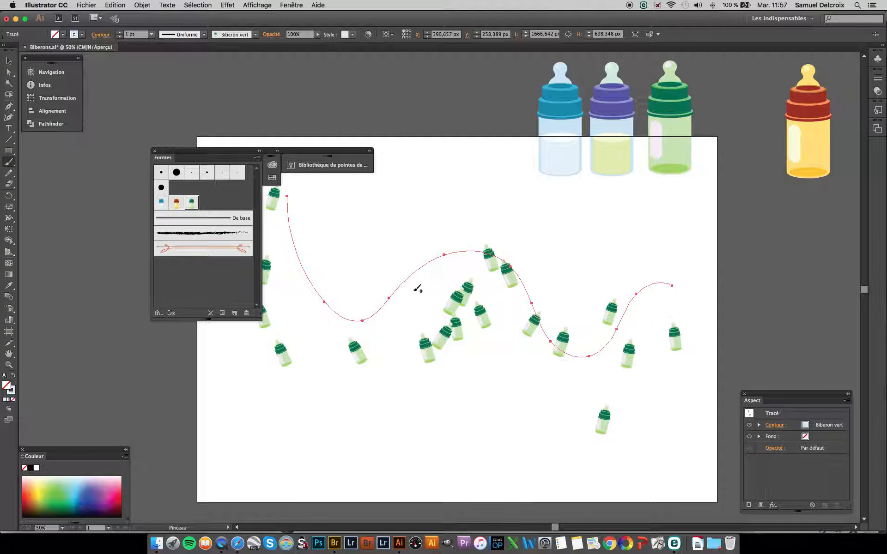
pyautogui.press('Delete')
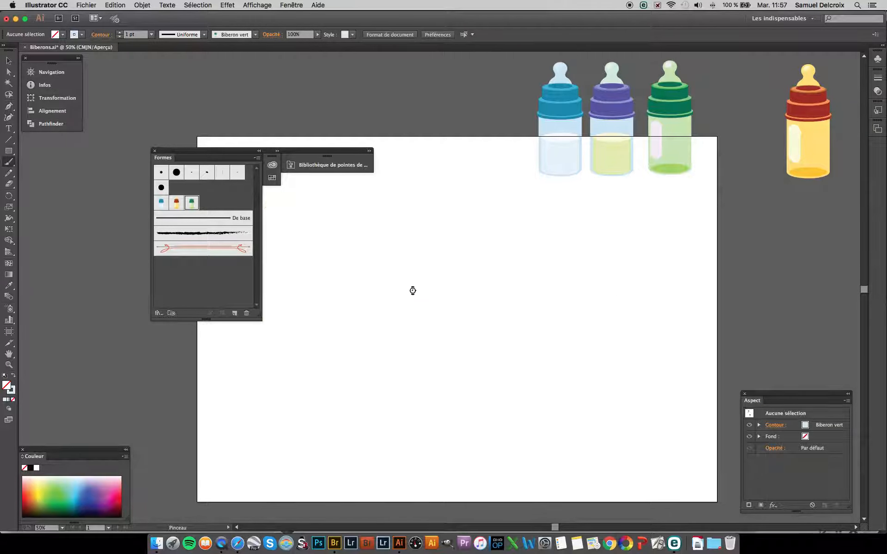
# Step: Paint a long winding stroke across the artboard with the Biberon vert brush, try the blue bottle brush on it, and switch it to Biberon Jaune
pyautogui.moveTo(208, 149)
pyautogui.mouseDown()
pyautogui.moveTo(124, 192)
pyautogui.moveTo(148, 106)
pyautogui.moveTo(140, 81)
pyautogui.mouseUp()
pyautogui.click(124, 130)
pyautogui.moveTo(229, 144)
pyautogui.mouseDown()
pyautogui.moveTo(237, 180)
pyautogui.moveTo(305, 166)
pyautogui.moveTo(284, 197)
pyautogui.moveTo(274, 253)
pyautogui.moveTo(366, 183)
pyautogui.moveTo(384, 224)
pyautogui.moveTo(286, 345)
pyautogui.moveTo(367, 281)
pyautogui.moveTo(443, 244)
pyautogui.moveTo(366, 381)
pyautogui.moveTo(434, 390)
pyautogui.moveTo(542, 225)
pyautogui.moveTo(524, 402)
pyautogui.moveTo(587, 398)
pyautogui.moveTo(657, 280)
pyautogui.moveTo(674, 384)
pyautogui.moveTo(700, 421)
pyautogui.mouseUp()
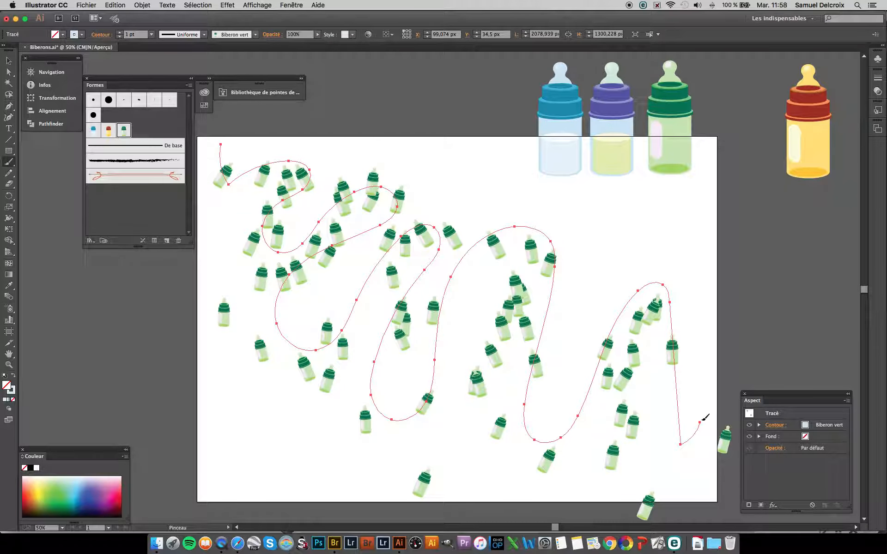
pyautogui.click(93, 131)
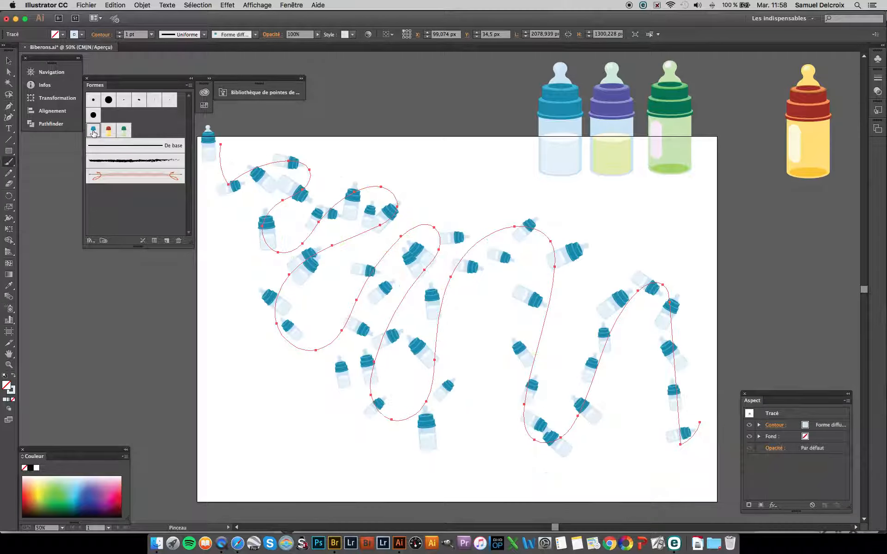
pyautogui.click(109, 131)
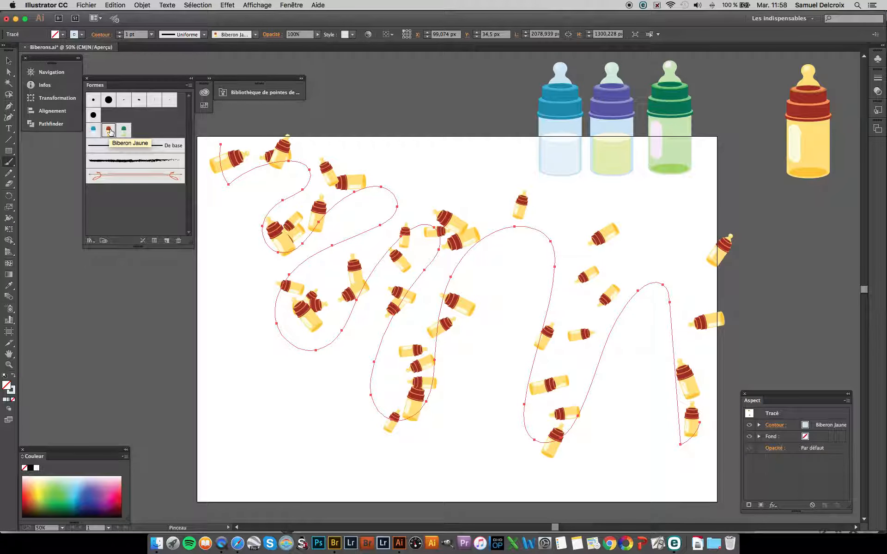
# Step: Add a wavy stroke across the artboard with the blue bottle brush and another running down its middle with the Biberon vert brush
pyautogui.moveTo(223, 246)
pyautogui.mouseDown()
pyautogui.moveTo(254, 404)
pyautogui.moveTo(297, 406)
pyautogui.moveTo(512, 253)
pyautogui.moveTo(687, 207)
pyautogui.mouseUp()
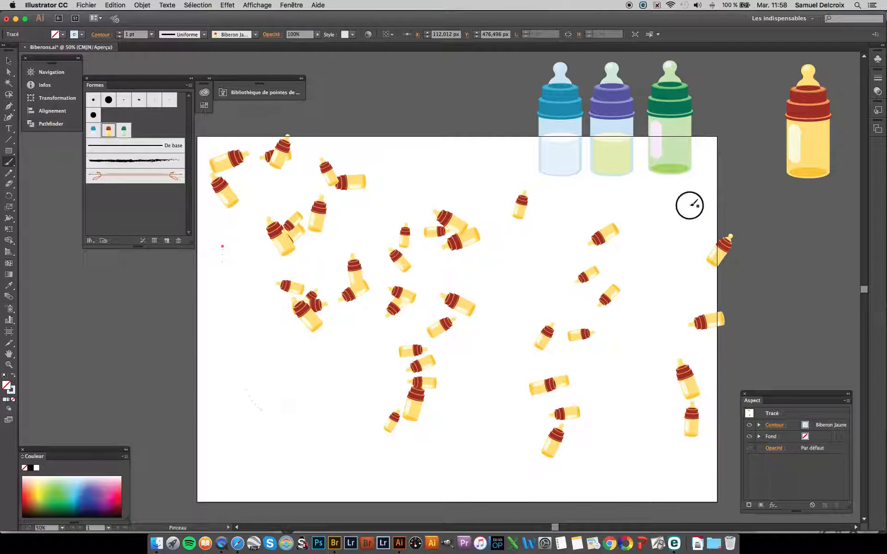
pyautogui.click(123, 131)
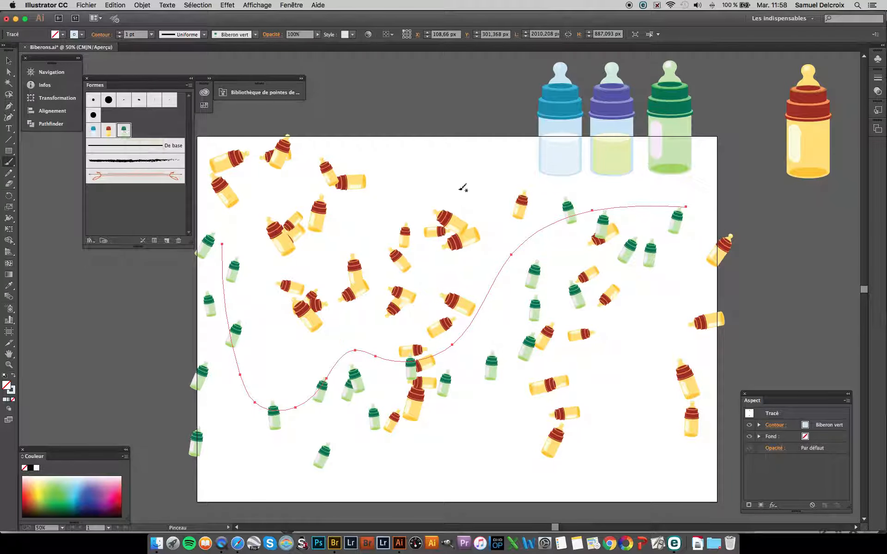
pyautogui.click(94, 130)
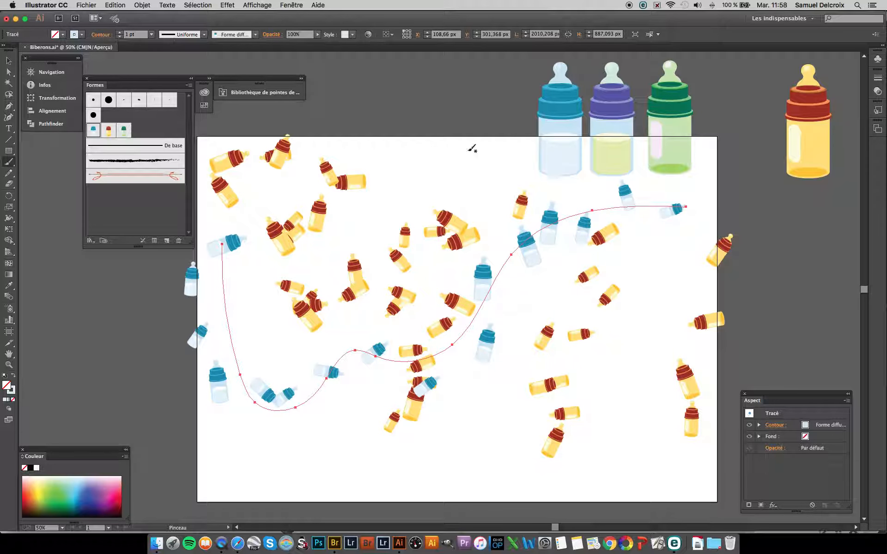
pyautogui.moveTo(451, 260)
pyautogui.mouseDown()
pyautogui.moveTo(451, 459)
pyautogui.moveTo(616, 427)
pyautogui.mouseUp()
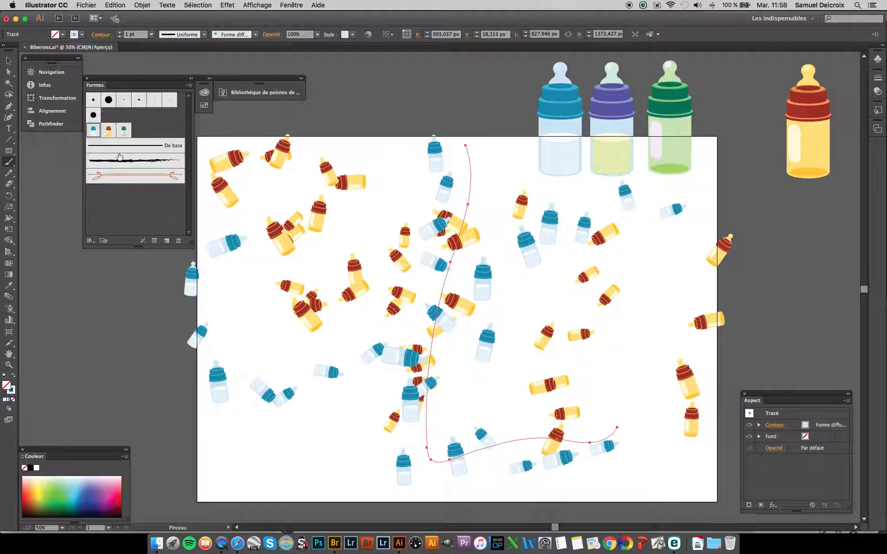
pyautogui.click(125, 131)
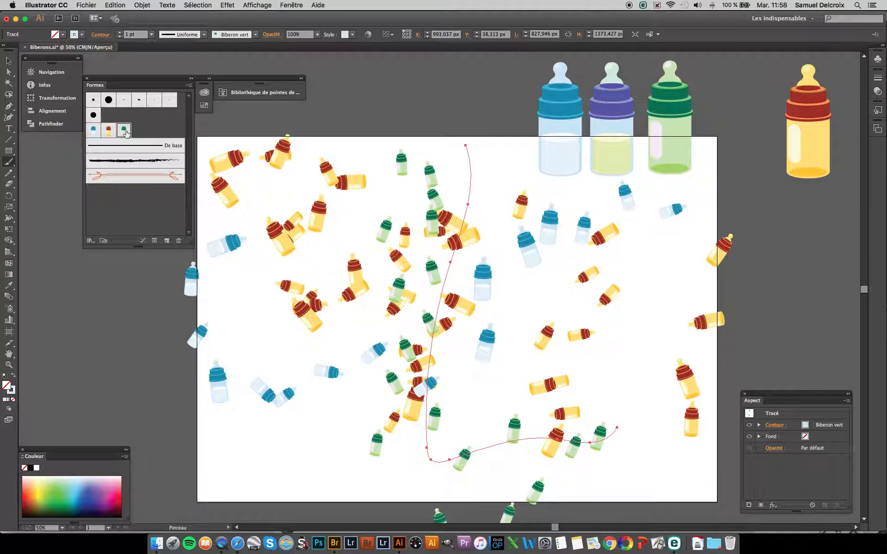
# Step: Examine the overlapping yellow, blue and green scattered bottles up close at 150%, with the last stroke deselected
pyautogui.click(9, 364)
pyautogui.click(439, 264)
pyautogui.click(465, 351)
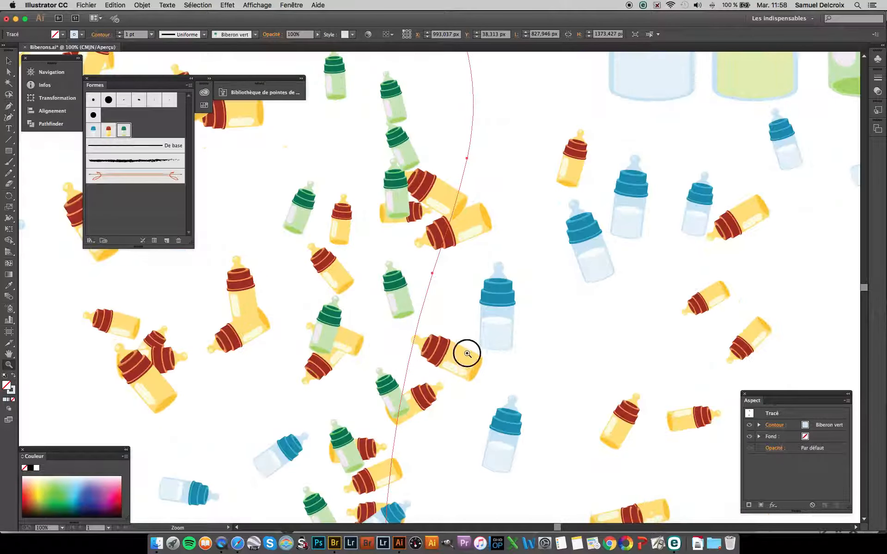
pyautogui.click(460, 350)
pyautogui.moveTo(404, 334); pyautogui.dragTo(633, 204)
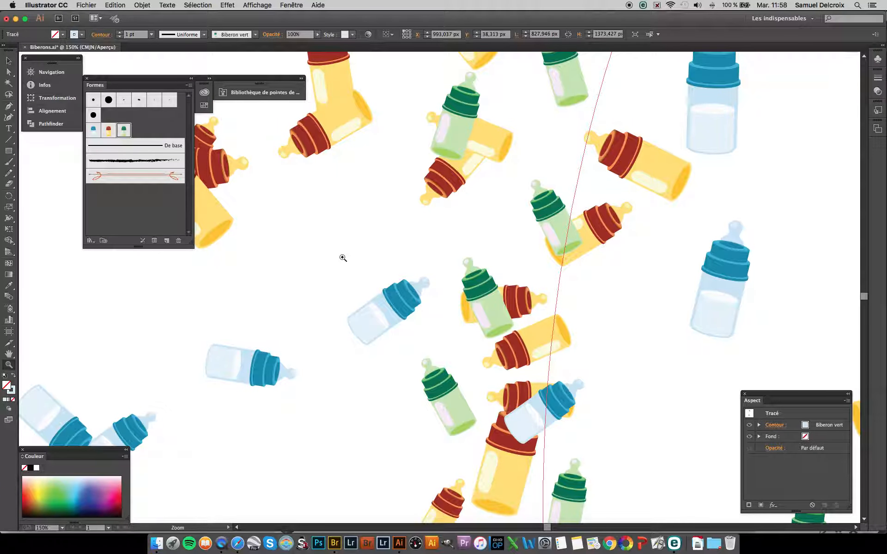
pyautogui.keyDown('super'); pyautogui.click(304, 259); pyautogui.keyUp('super')
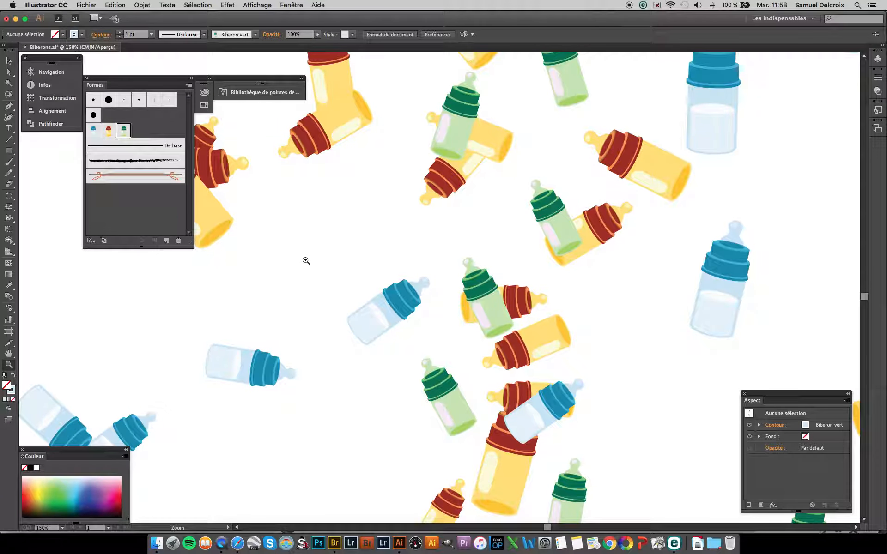
pyautogui.moveTo(437, 265); pyautogui.dragTo(328, 426)
pyautogui.moveTo(411, 112); pyautogui.dragTo(694, 161)
pyautogui.moveTo(475, 188); pyautogui.dragTo(412, 163)
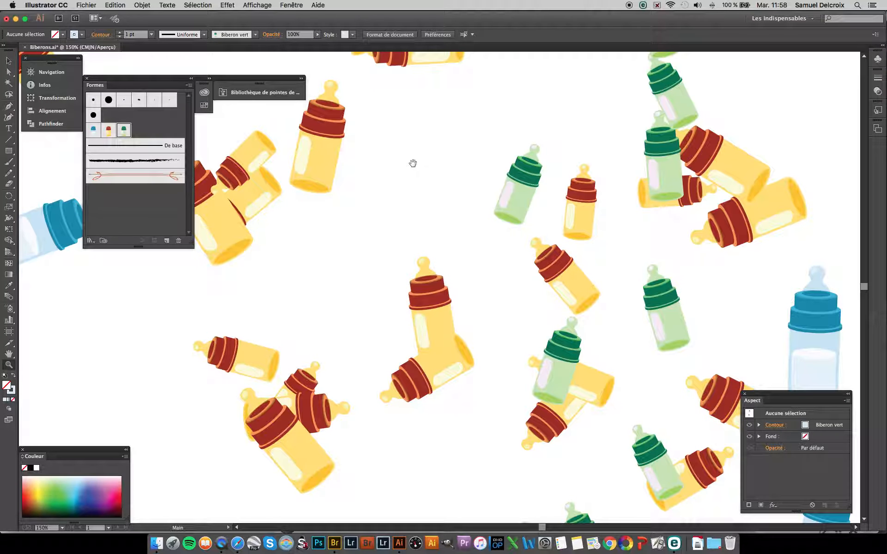